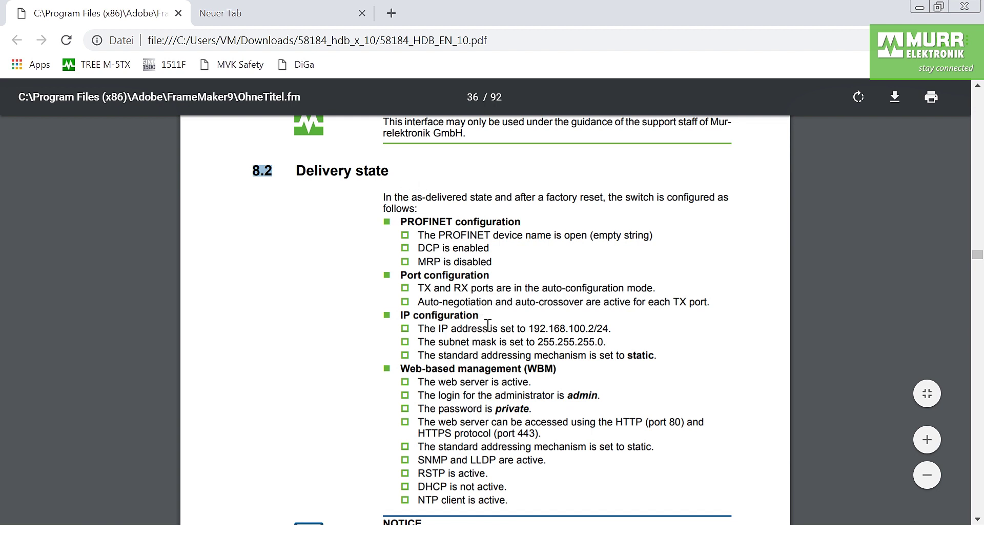
Find the switch's default IP and administrator login in manual section 8.2, then go to the new tab
{"action": "left_click_drag", "start_coordinate": [401, 319], "coordinate": [605, 340]}
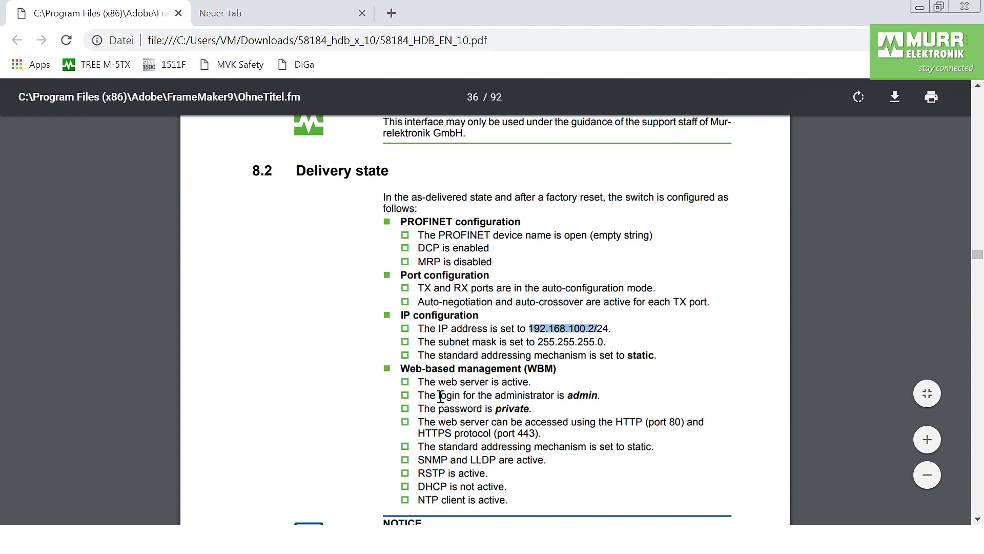
{"action": "left_click_drag", "start_coordinate": [564, 394], "coordinate": [605, 398]}
{"action": "left_click_drag", "start_coordinate": [447, 409], "coordinate": [536, 412]}
{"action": "left_click", "coordinate": [558, 414]}
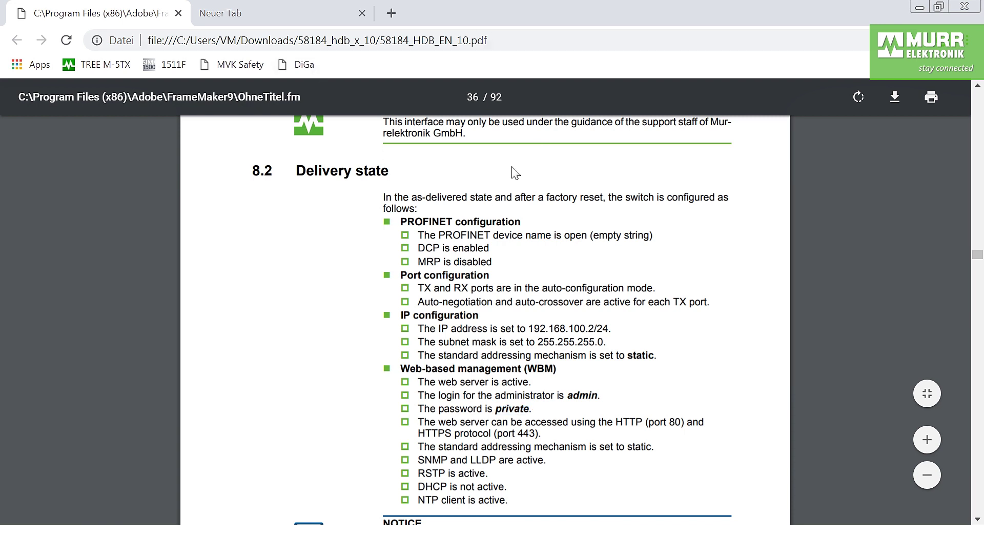
{"action": "left_click", "coordinate": [277, 17]}
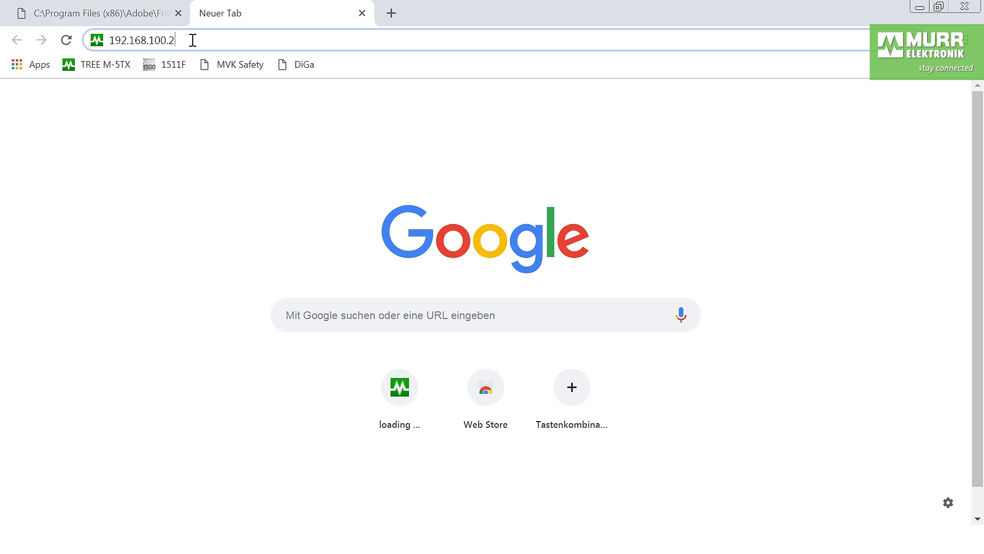
Load 192.168.100.2 and log in with the default administrator username and password
{"action": "key", "text": "Return"}
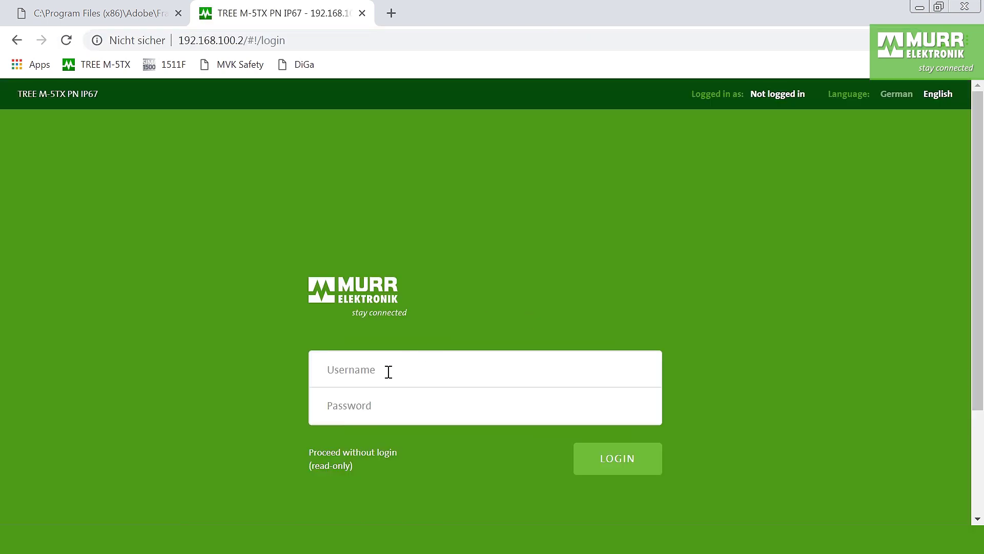
{"action": "left_click", "coordinate": [388, 372]}
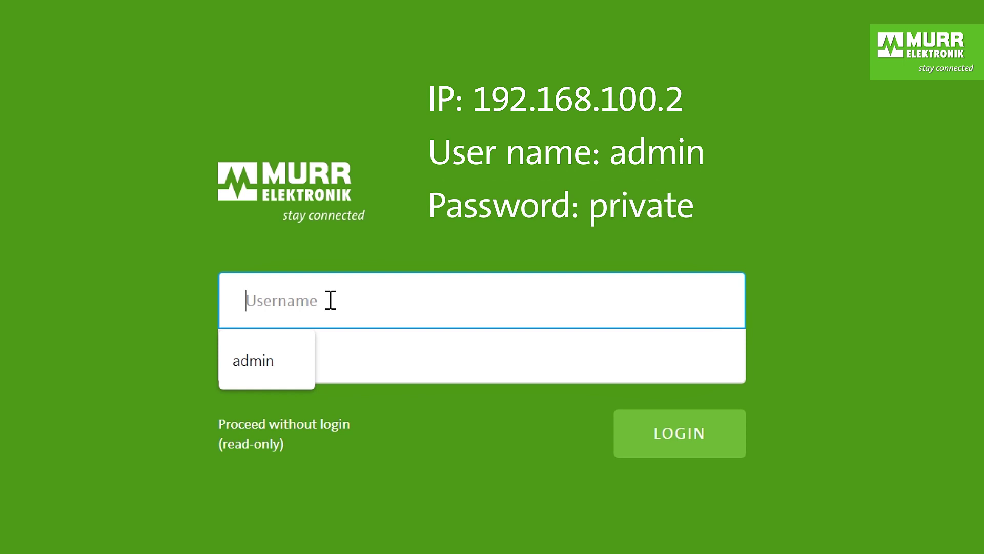
{"action": "type", "text": "admin"}
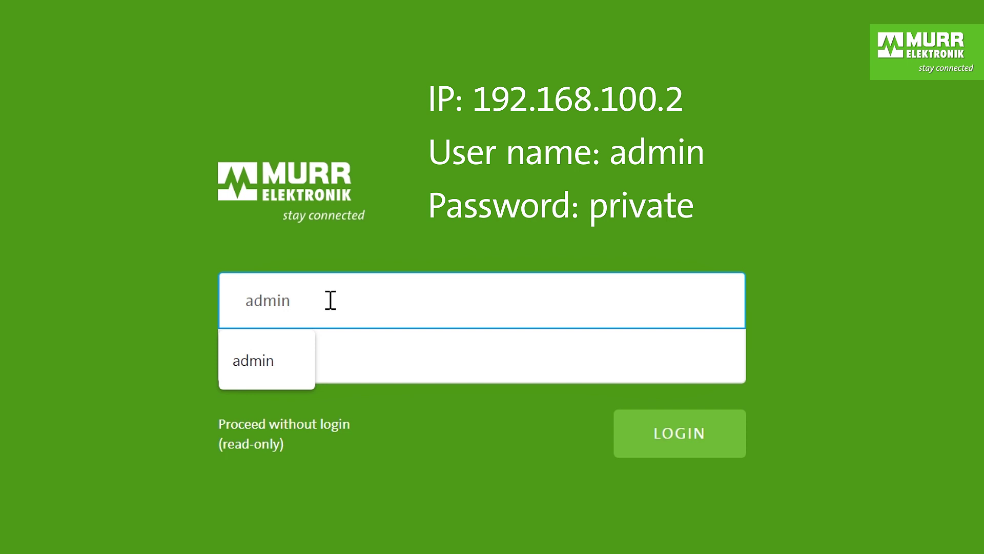
{"action": "left_click", "coordinate": [373, 361]}
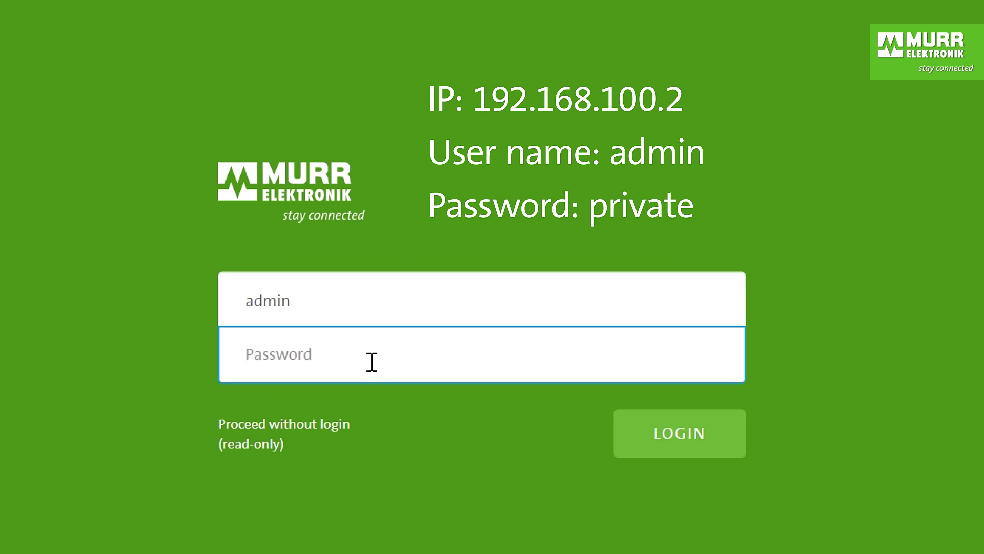
{"action": "type", "text": "private"}
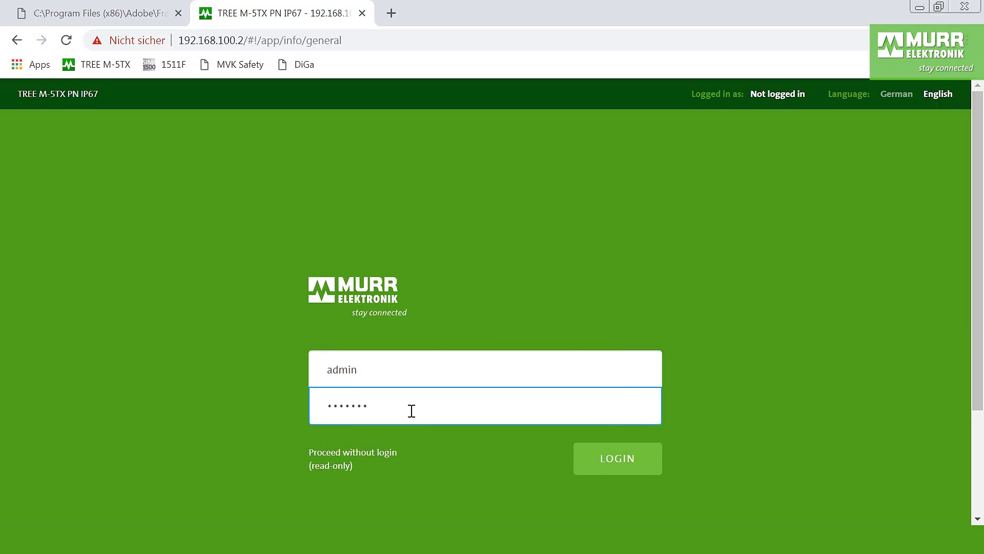
{"action": "key", "text": "Return"}
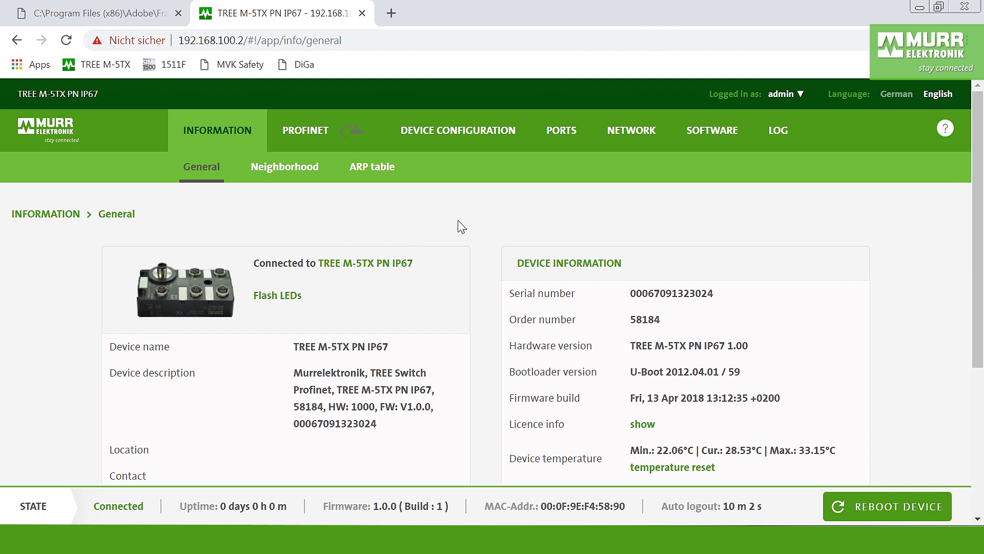
Download gsdml-tree-family.zip from the PROFINET > Profinet status page
{"action": "left_click", "coordinate": [310, 134]}
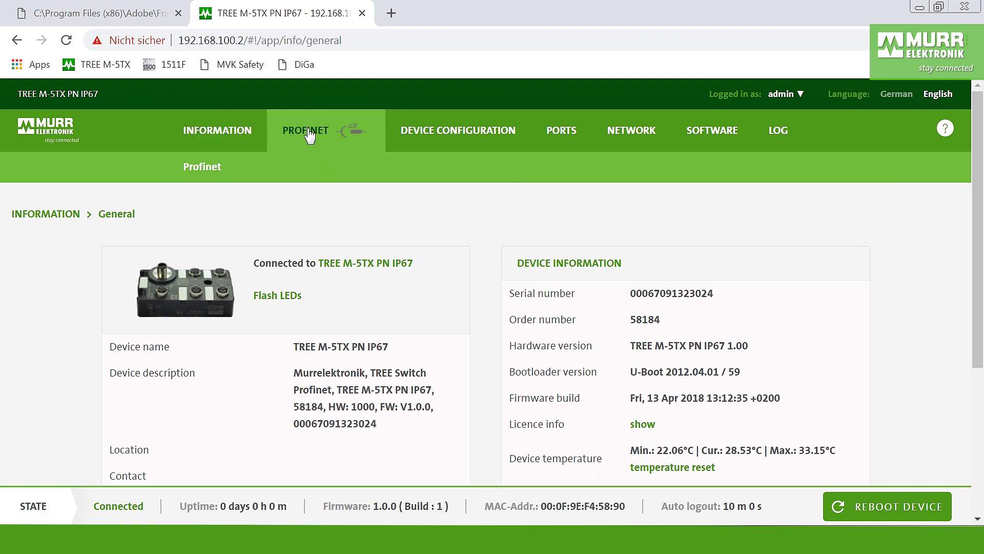
{"action": "left_click", "coordinate": [205, 173]}
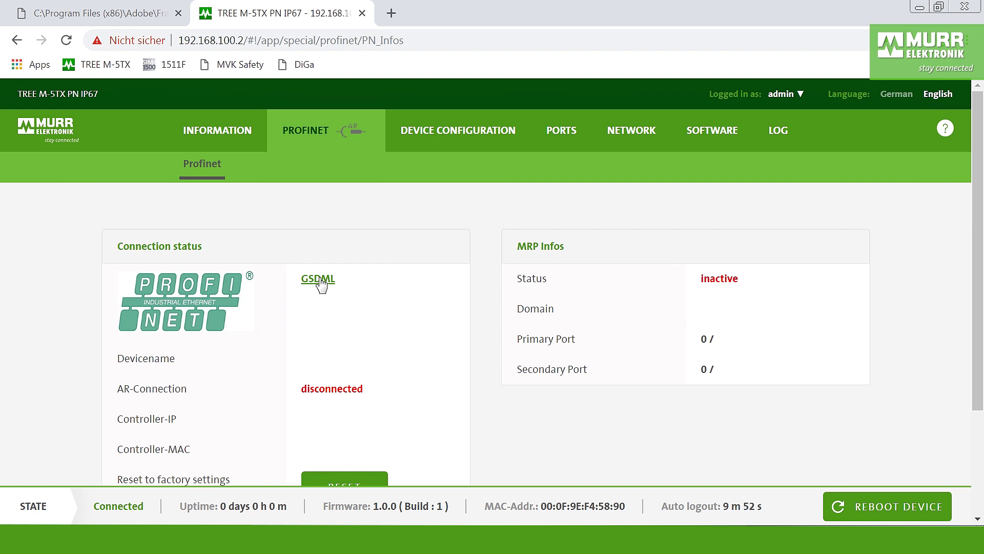
{"action": "left_click", "coordinate": [319, 279]}
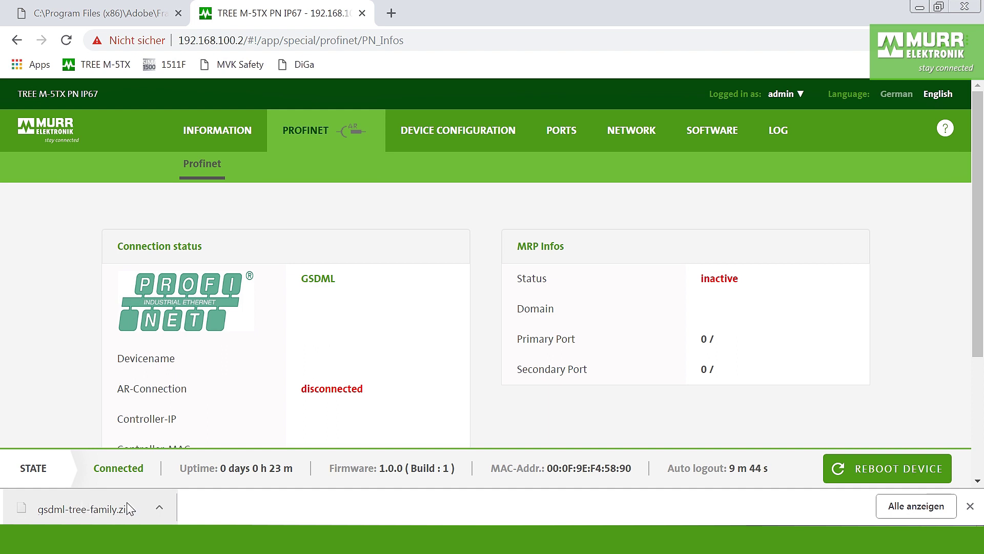
{"action": "key", "text": "alt+Tab"}
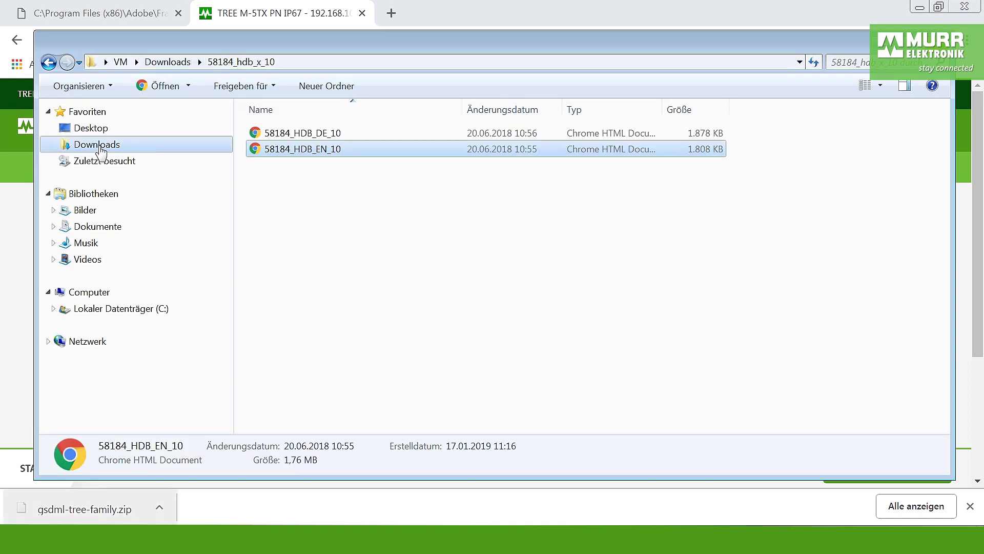
Extract gsdml-tree-family.zip with 7-Zip into a gsdml-tree-family folder and open it
{"action": "left_click", "coordinate": [103, 148]}
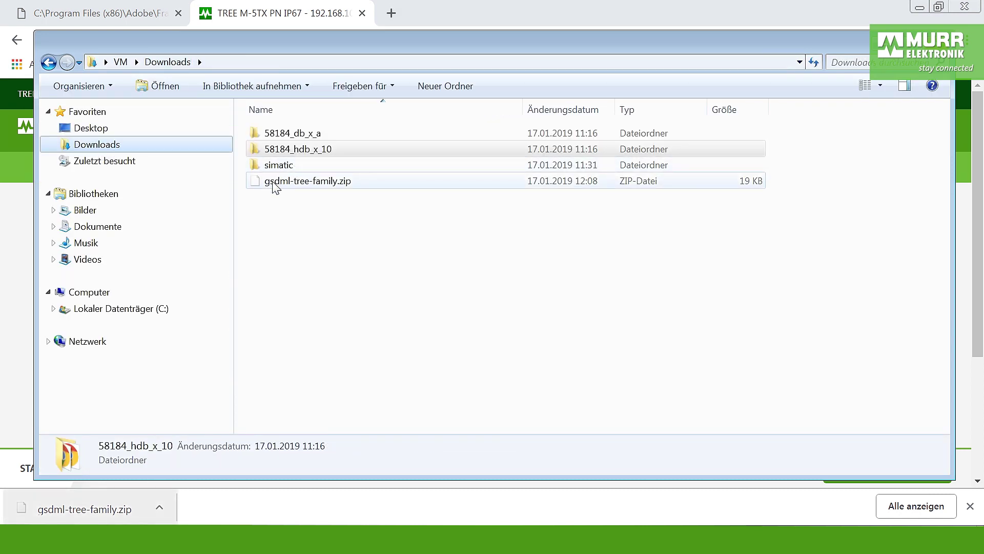
{"action": "left_click", "coordinate": [309, 181]}
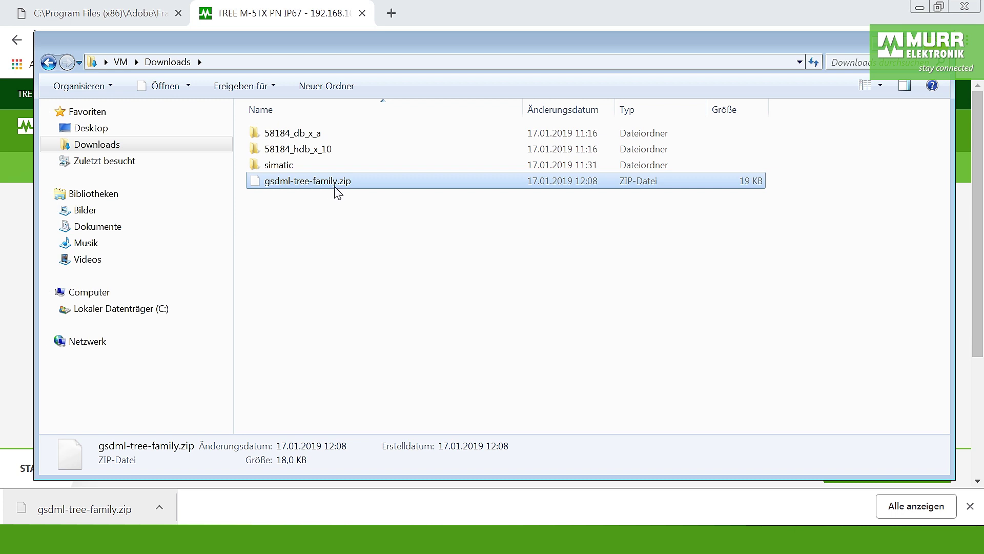
{"action": "right_click", "coordinate": [304, 183]}
{"action": "mouse_move", "coordinate": [386, 209]}
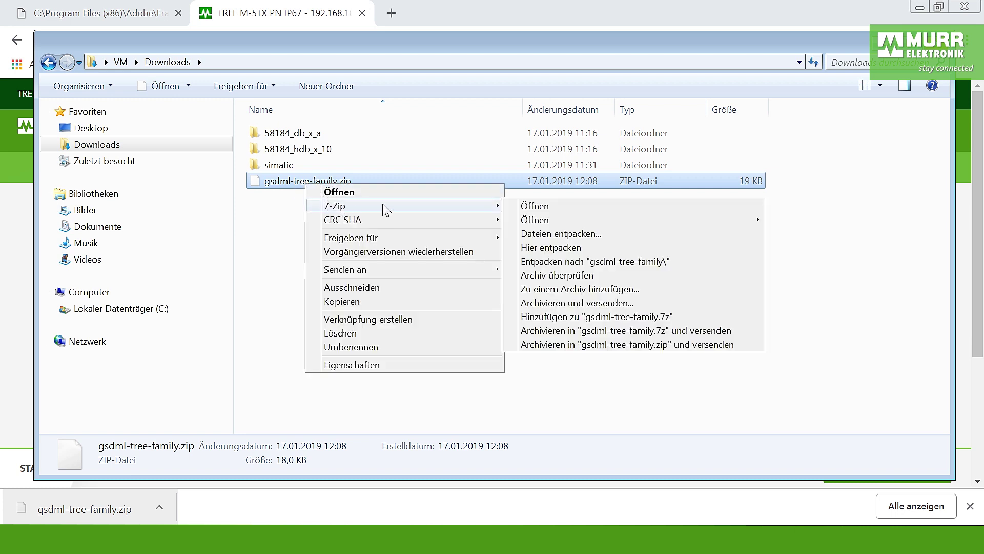
{"action": "left_click", "coordinate": [560, 261]}
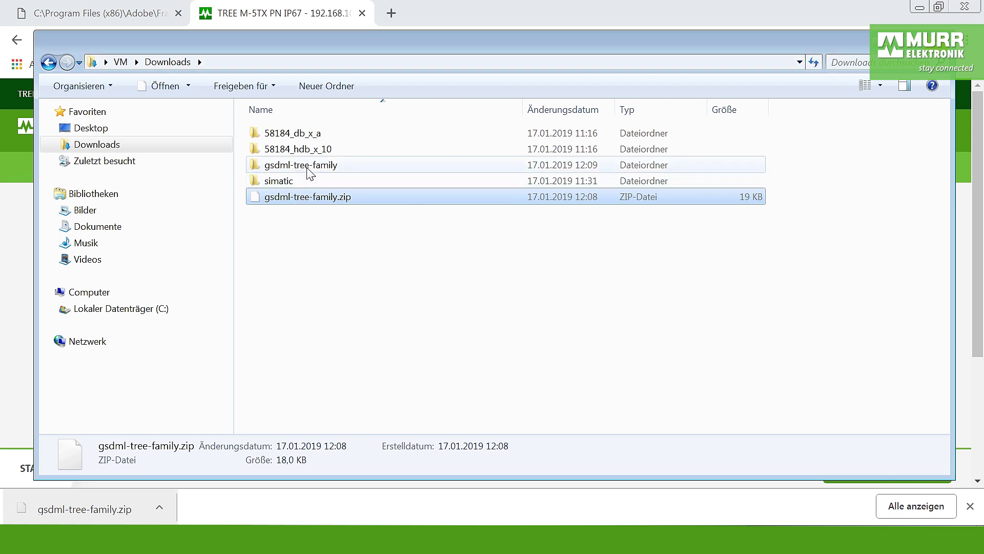
{"action": "left_click", "coordinate": [307, 168]}
{"action": "double_click", "coordinate": [304, 166]}
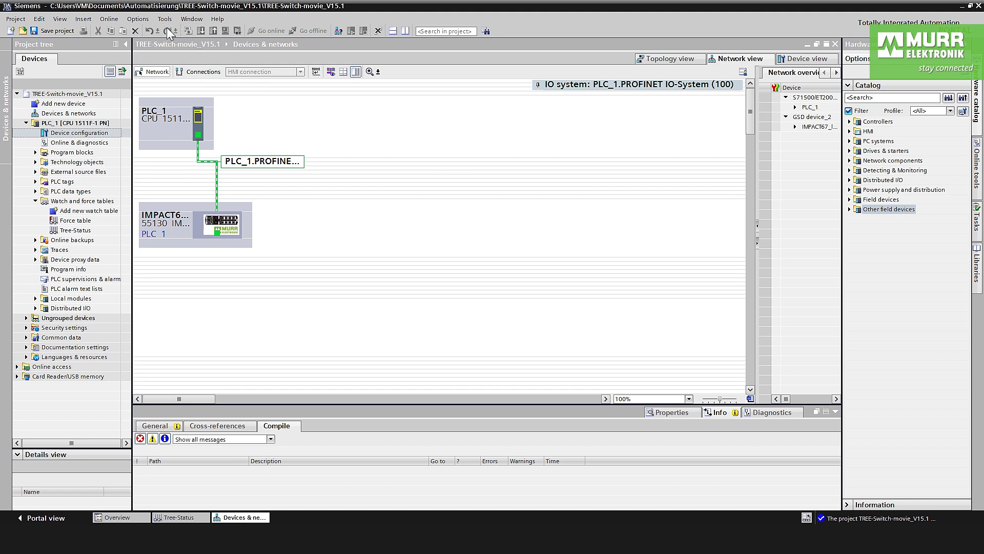
Open Options > Manage general station description files (GSD)
{"action": "left_click", "coordinate": [137, 19]}
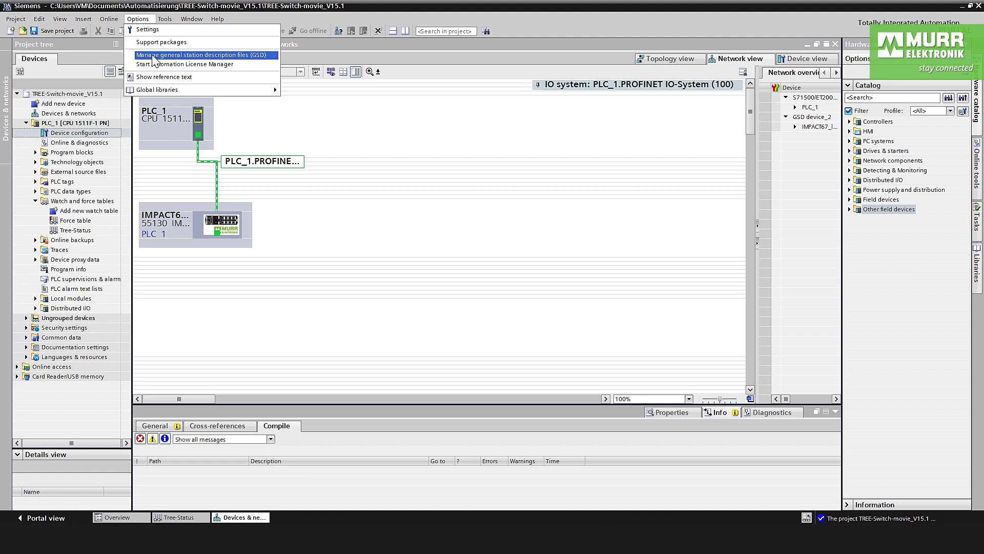
{"action": "left_click", "coordinate": [224, 54]}
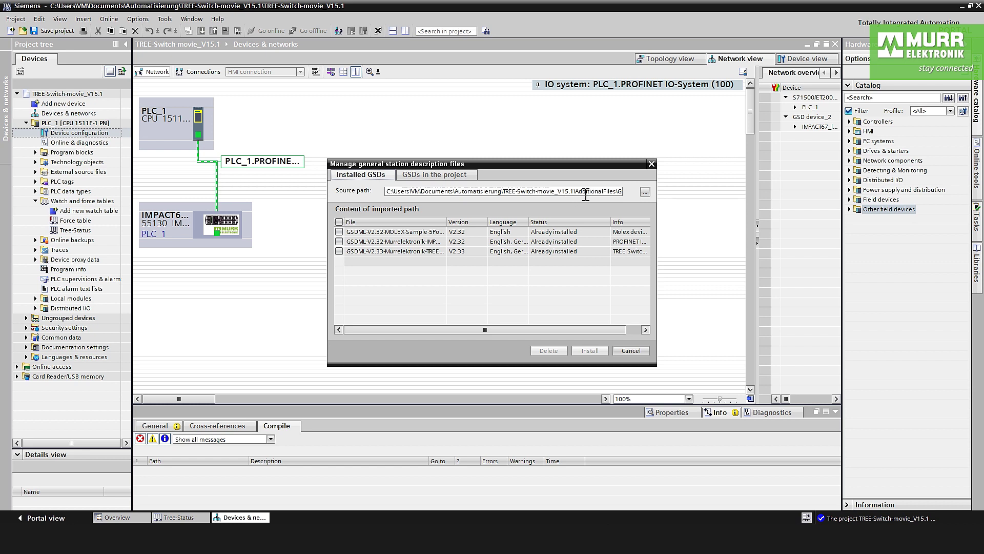
Set the source path to Downloads\gsdml-tree-family and tick GSDML-V2.33-Murrelektronik-TREE
{"action": "left_click", "coordinate": [645, 193]}
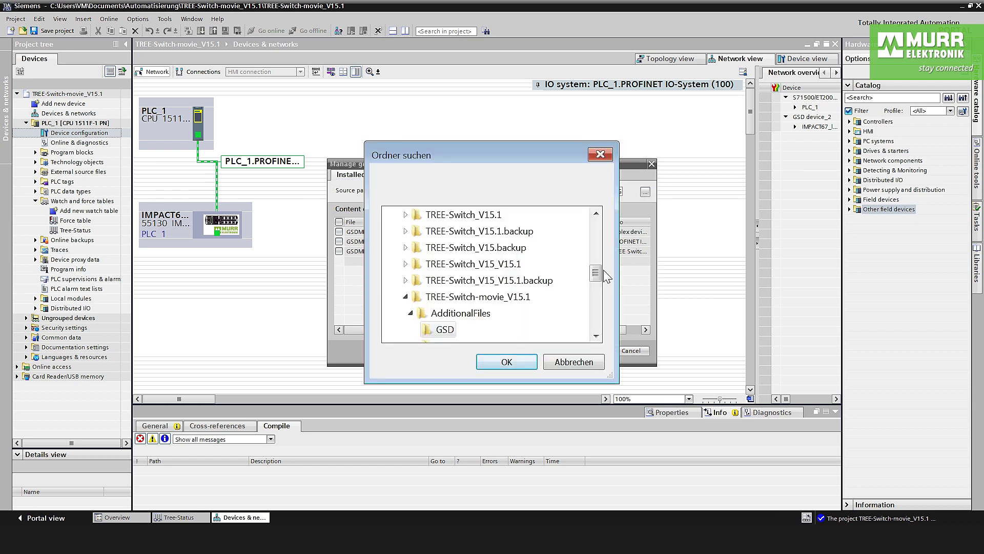
{"action": "left_click_drag", "start_coordinate": [596, 273], "coordinate": [597, 231]}
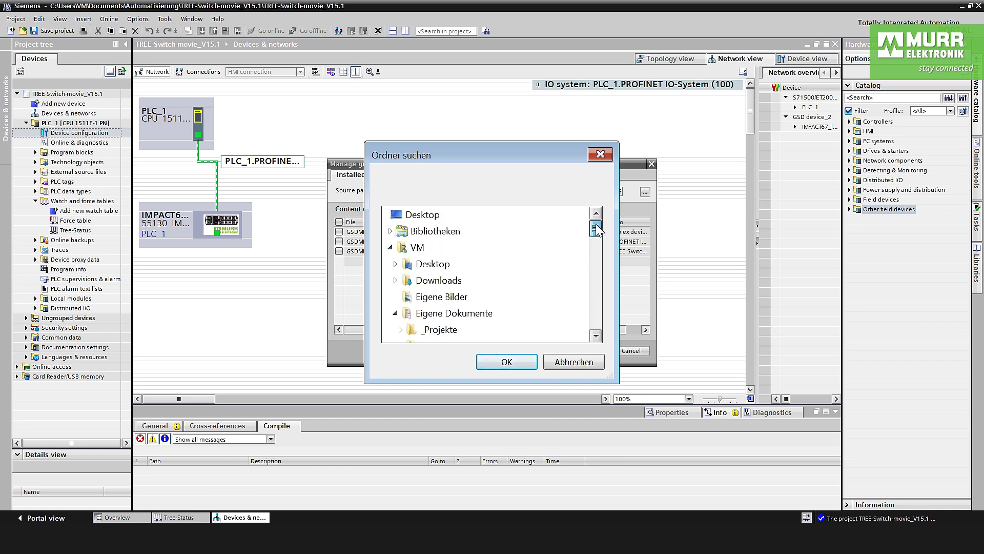
{"action": "left_click", "coordinate": [441, 282]}
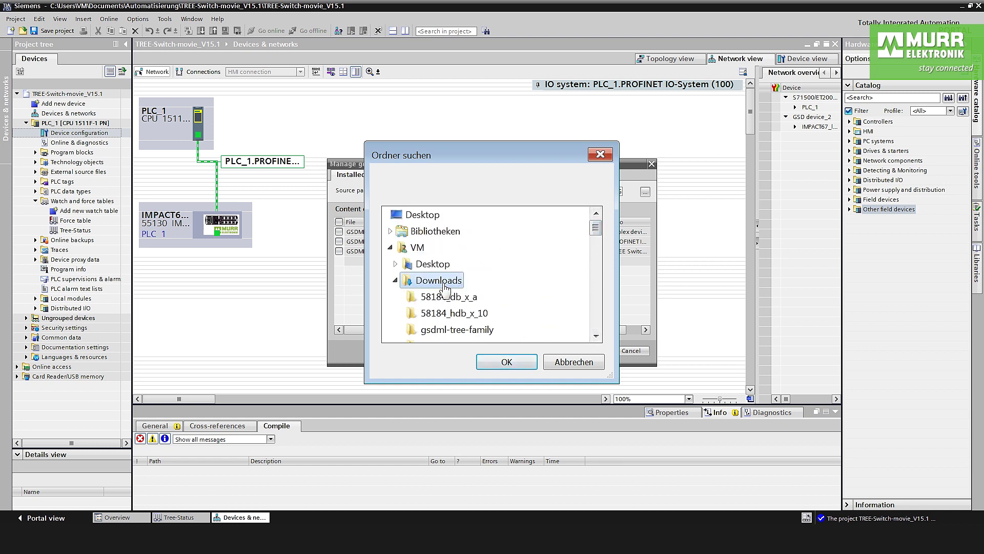
{"action": "left_click", "coordinate": [437, 331]}
{"action": "left_click", "coordinate": [509, 363]}
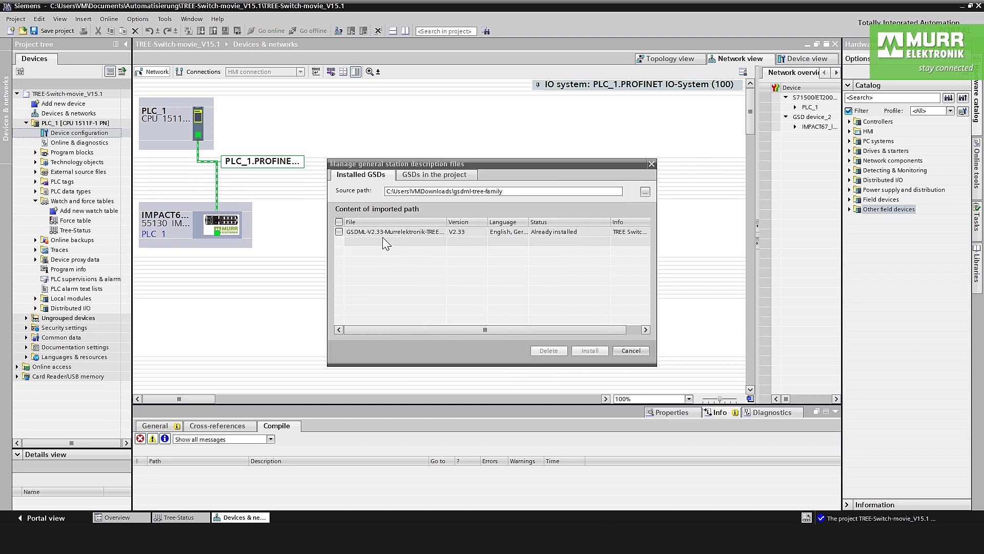
{"action": "left_click", "coordinate": [339, 232]}
{"action": "left_click", "coordinate": [339, 231]}
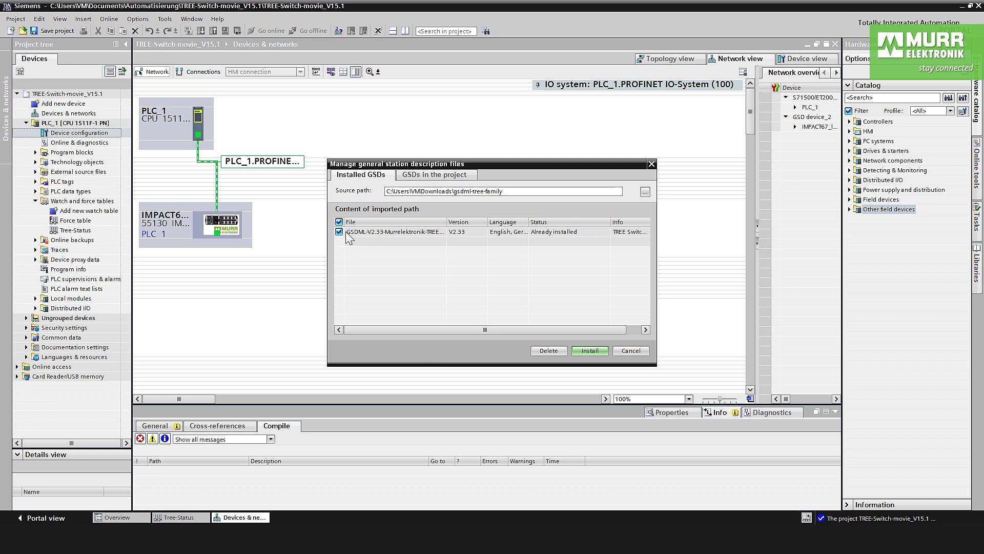
Install the TREE GSDML file, dismiss the 'already installed' result, and close the GSD manager
{"action": "left_click", "coordinate": [593, 350]}
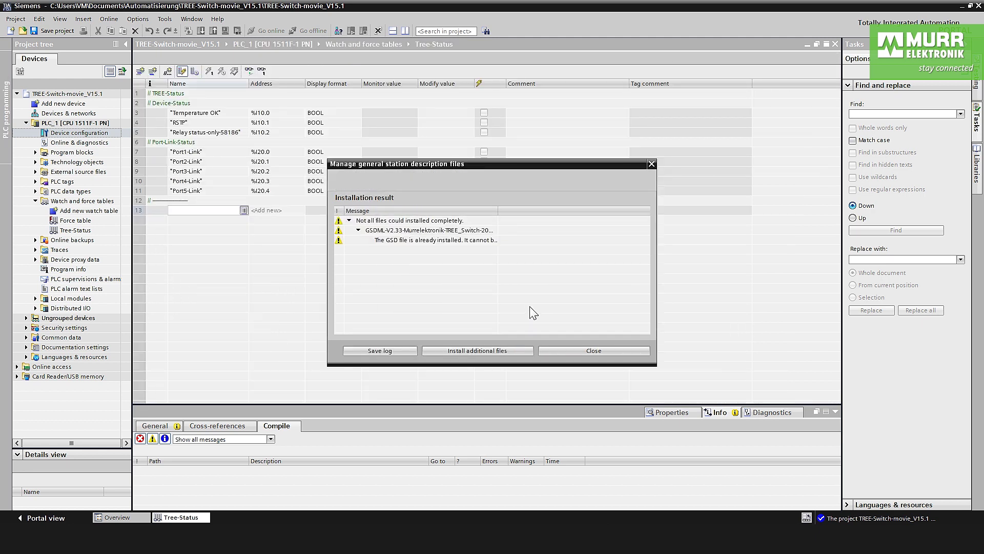
{"action": "left_click", "coordinate": [599, 350]}
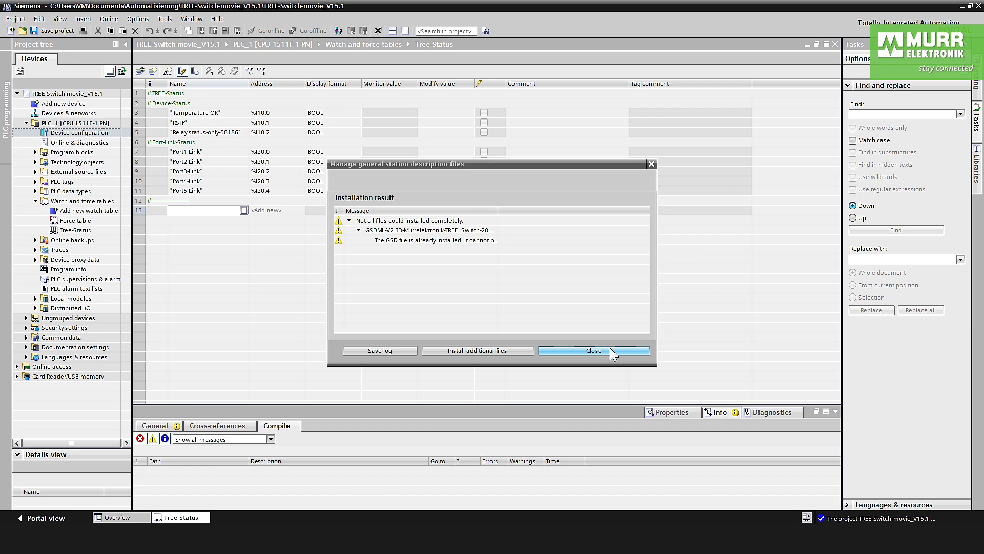
{"action": "left_click", "coordinate": [610, 349]}
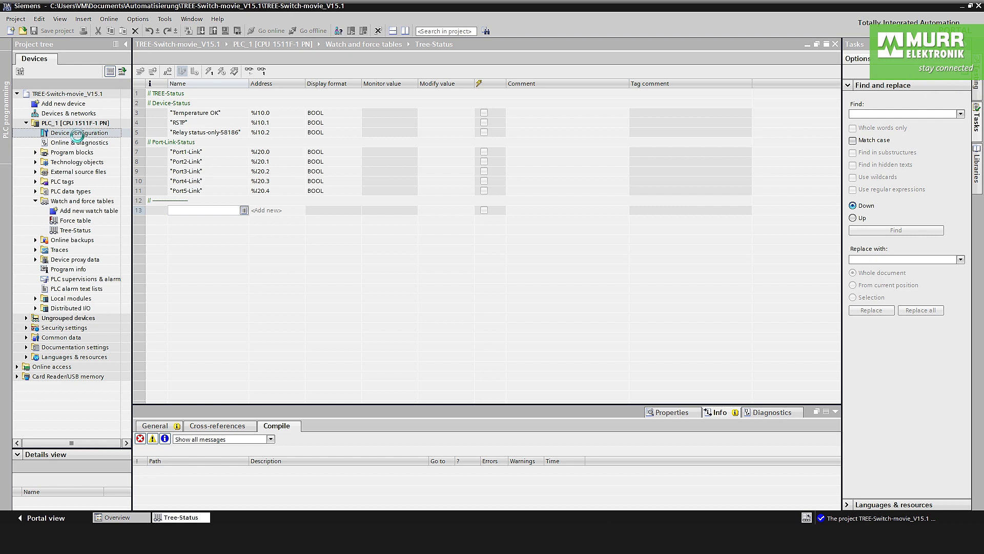
In Network view, search the hardware catalog for 58184 and select 58184 TREE M-5TX
{"action": "double_click", "coordinate": [77, 135]}
{"action": "left_click", "coordinate": [769, 58]}
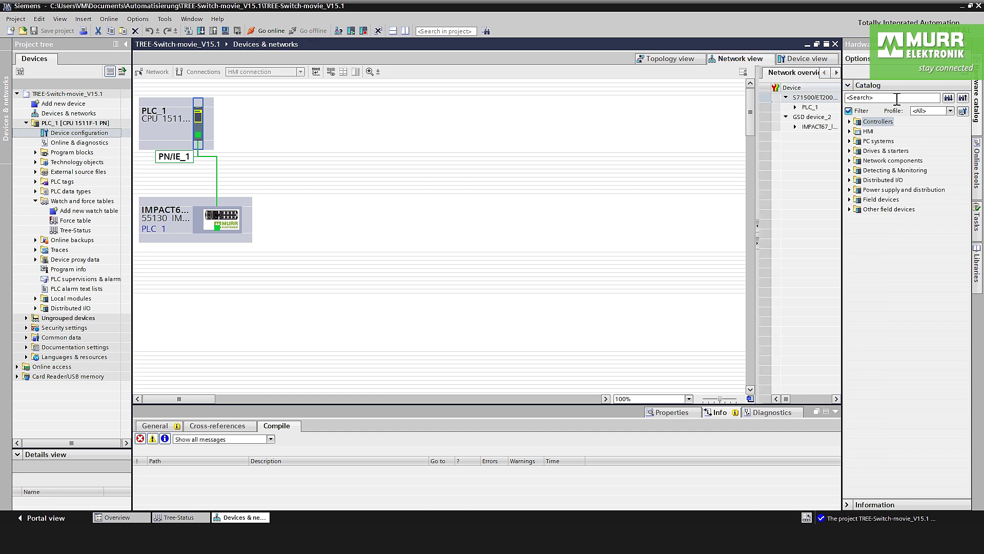
{"action": "left_click", "coordinate": [890, 100]}
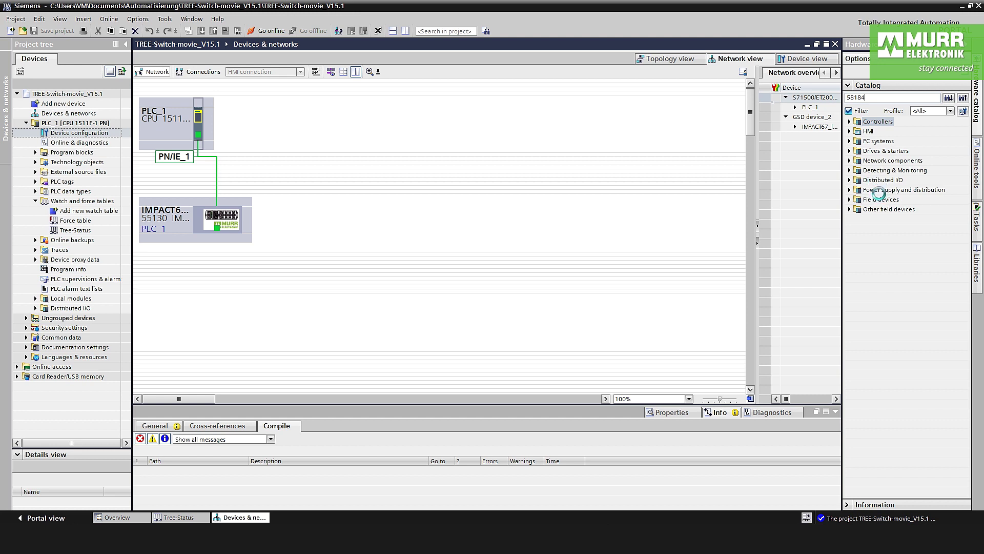
{"action": "key", "text": "Return"}
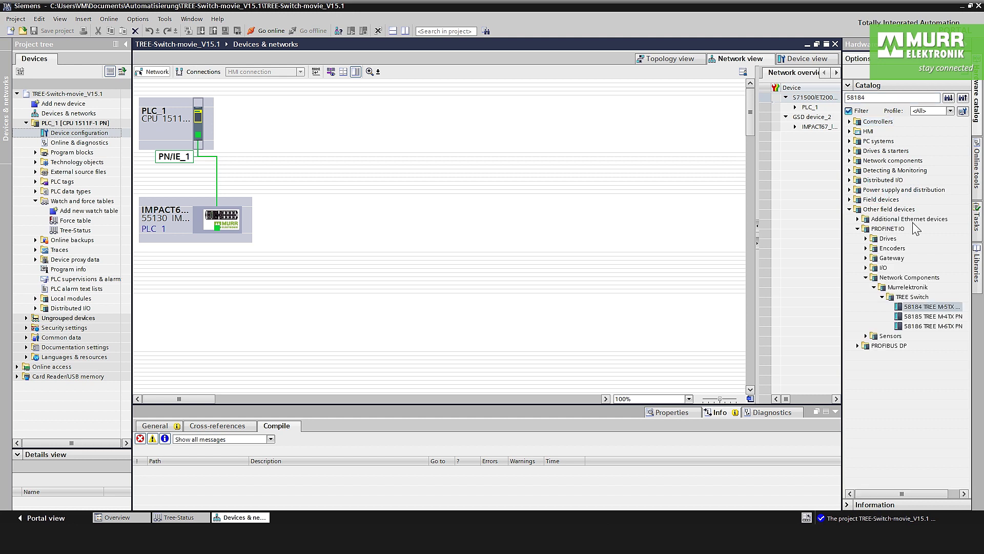
{"action": "left_click", "coordinate": [915, 308]}
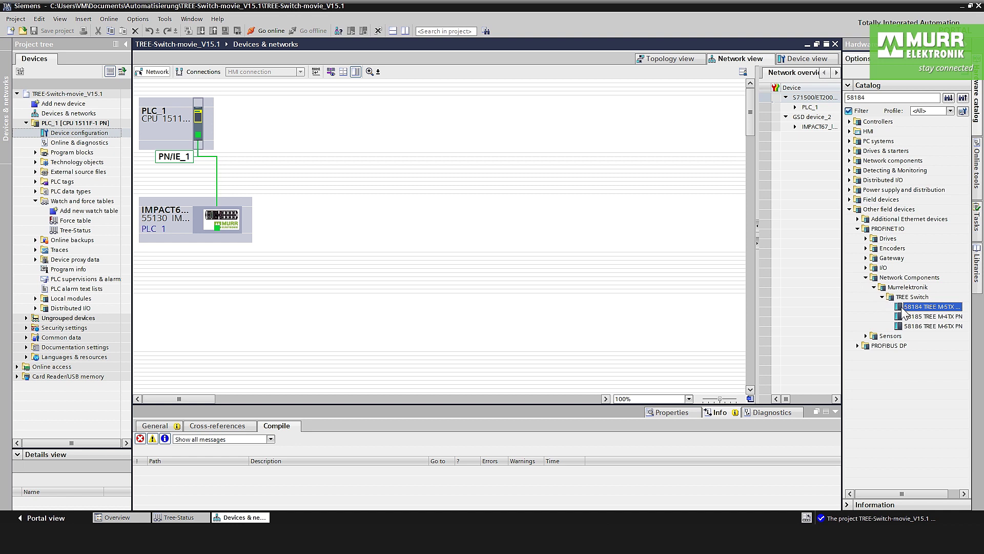
Place the 58184 TREE M-5TX on the network and assign it to PLC_1.PROFINET interface_1
{"action": "left_click_drag", "start_coordinate": [900, 311], "coordinate": [354, 143]}
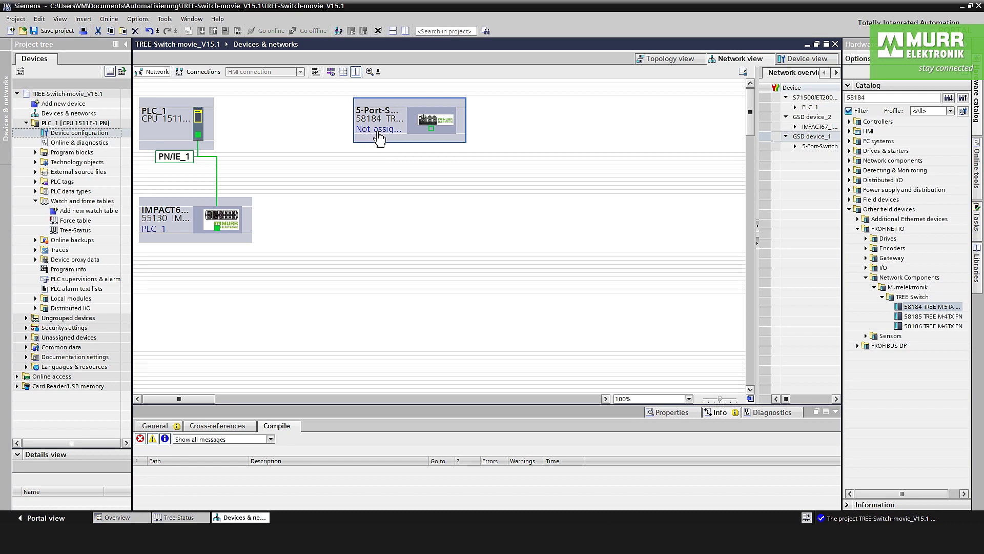
{"action": "left_click", "coordinate": [379, 130]}
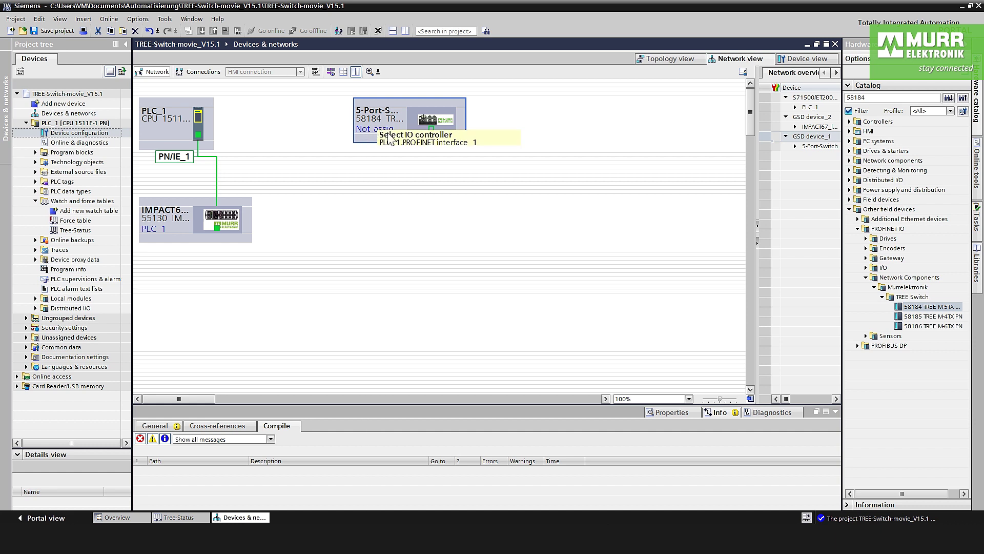
{"action": "left_click", "coordinate": [431, 143]}
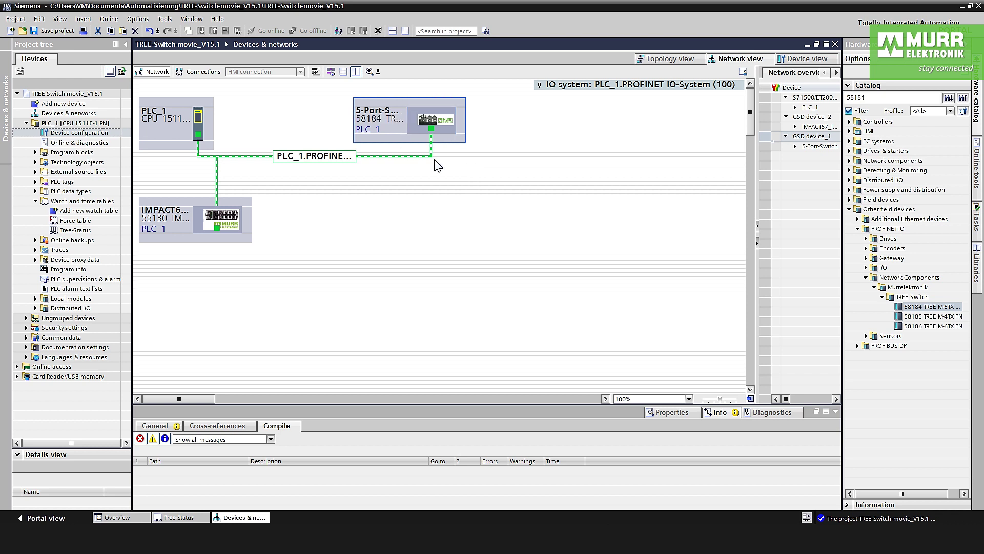
In the switch's device view, set Device status I address to 10 and Port link status to 20
{"action": "left_click", "coordinate": [439, 124]}
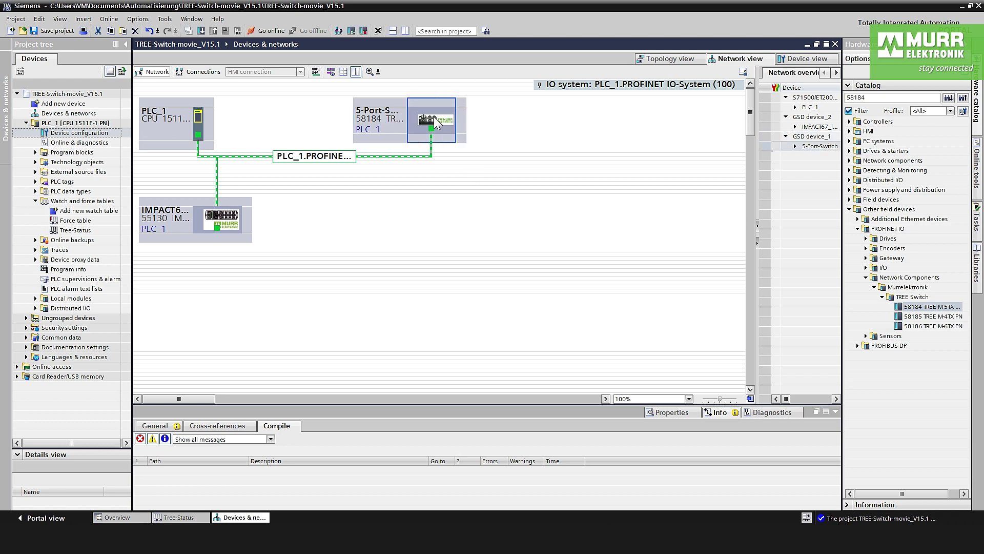
{"action": "double_click", "coordinate": [439, 124]}
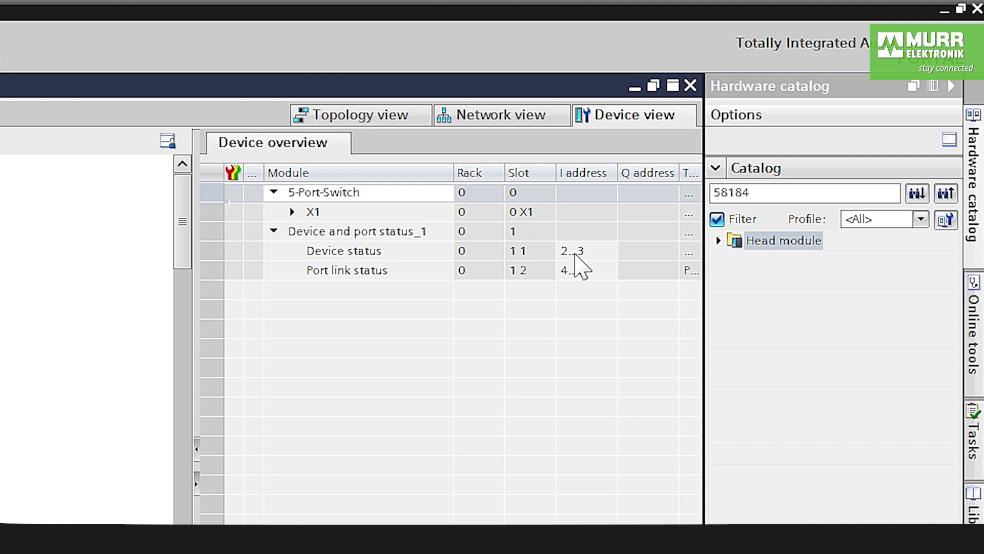
{"action": "left_click", "coordinate": [582, 255]}
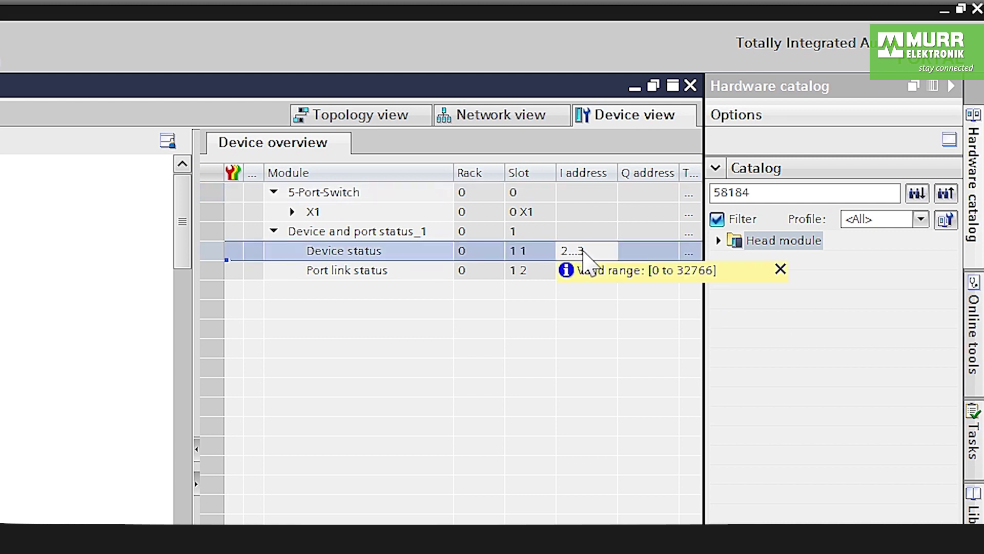
{"action": "double_click", "coordinate": [583, 250]}
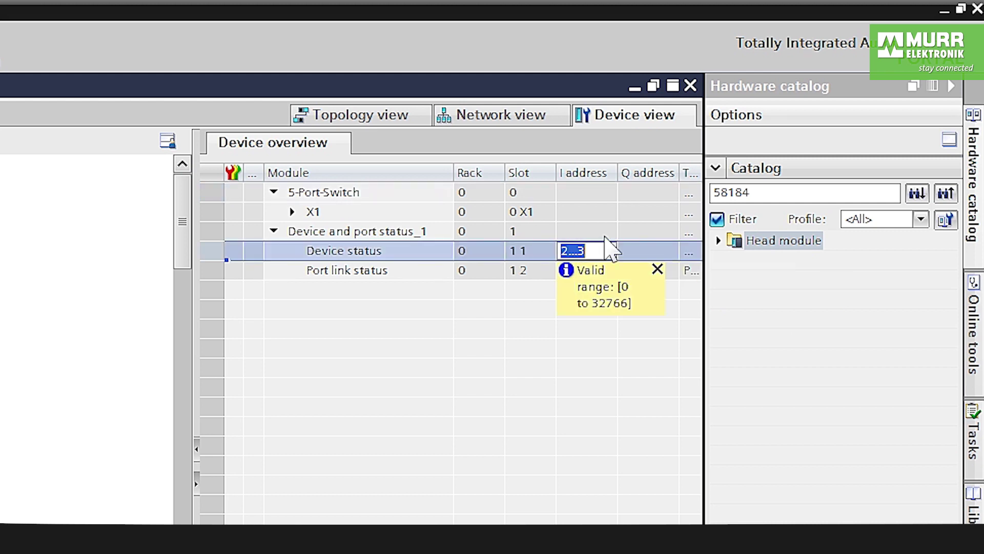
{"action": "type", "text": "10"}
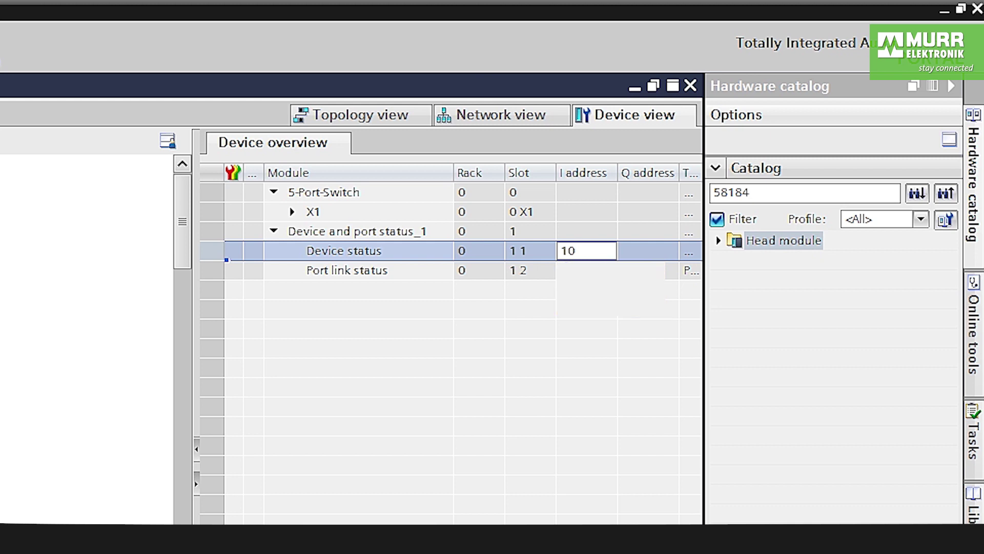
{"action": "key", "text": "Return"}
{"action": "double_click", "coordinate": [585, 270]}
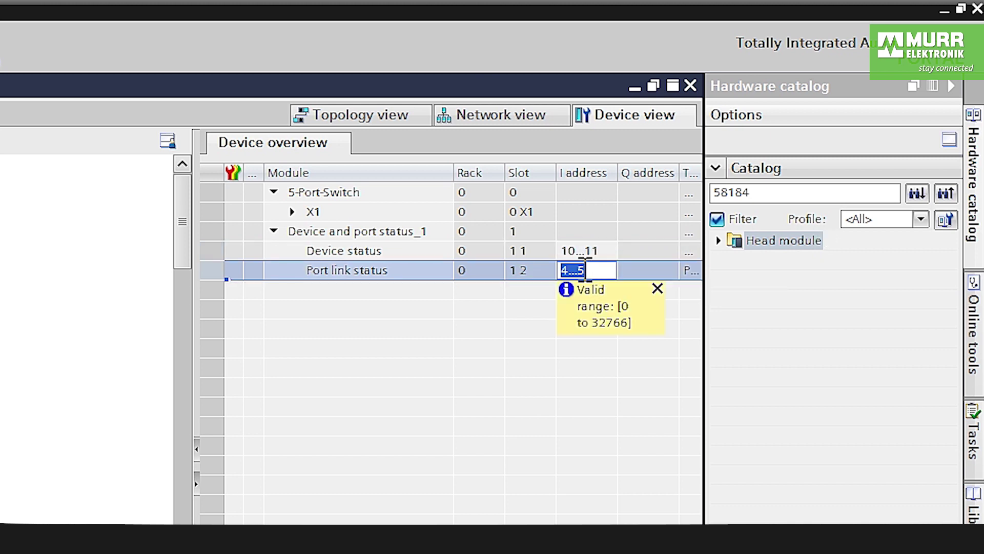
{"action": "type", "text": "20"}
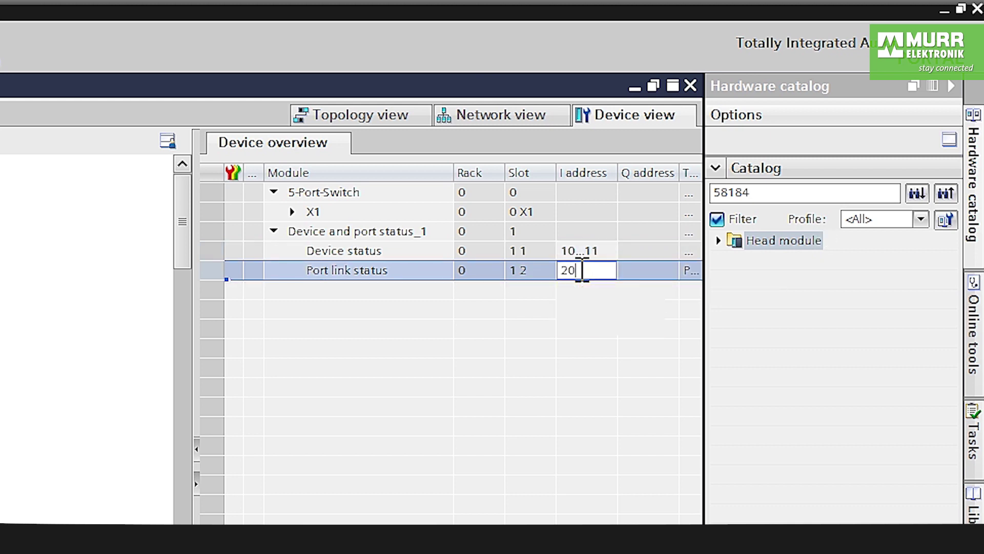
{"action": "key", "text": "Return"}
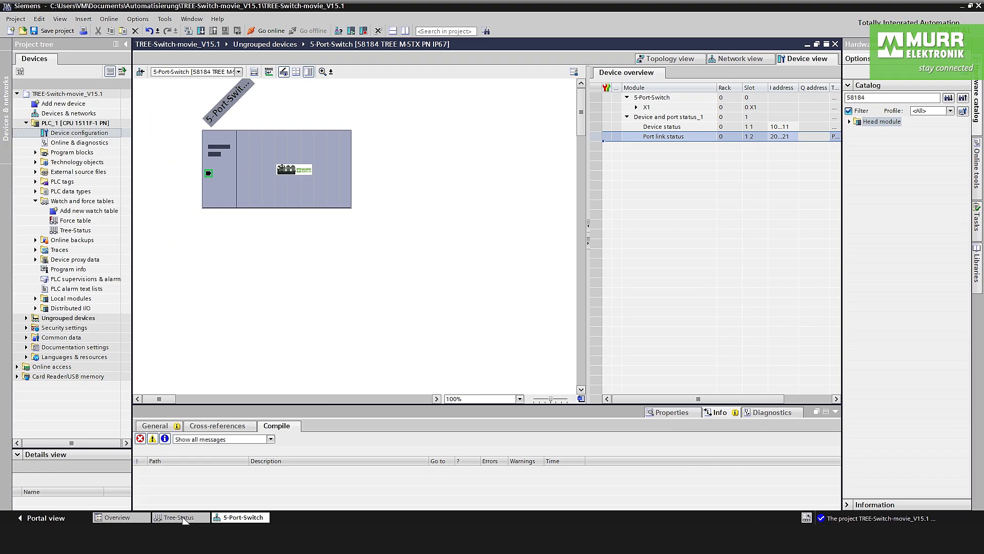
Review the Tree-Status watch table, then return to the network diagram of PLC_1, IMPACT67 and the 5-Port-Switch
{"action": "left_click", "coordinate": [181, 518]}
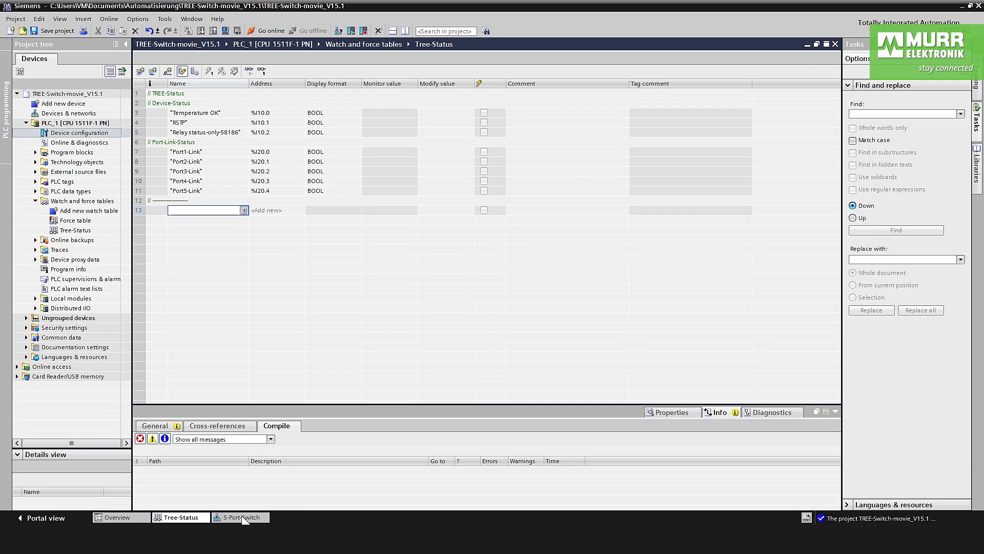
{"action": "left_click", "coordinate": [244, 518]}
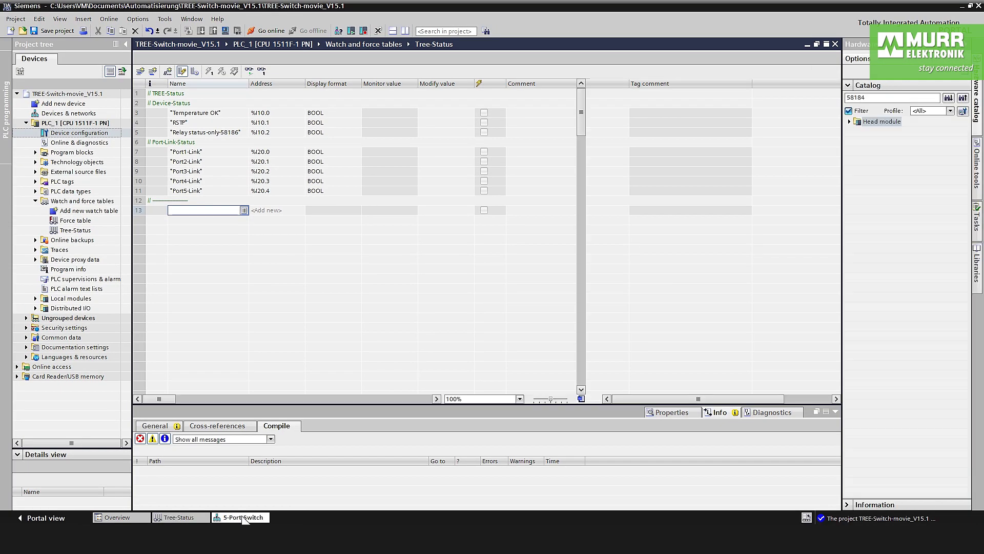
{"action": "left_click", "coordinate": [730, 61]}
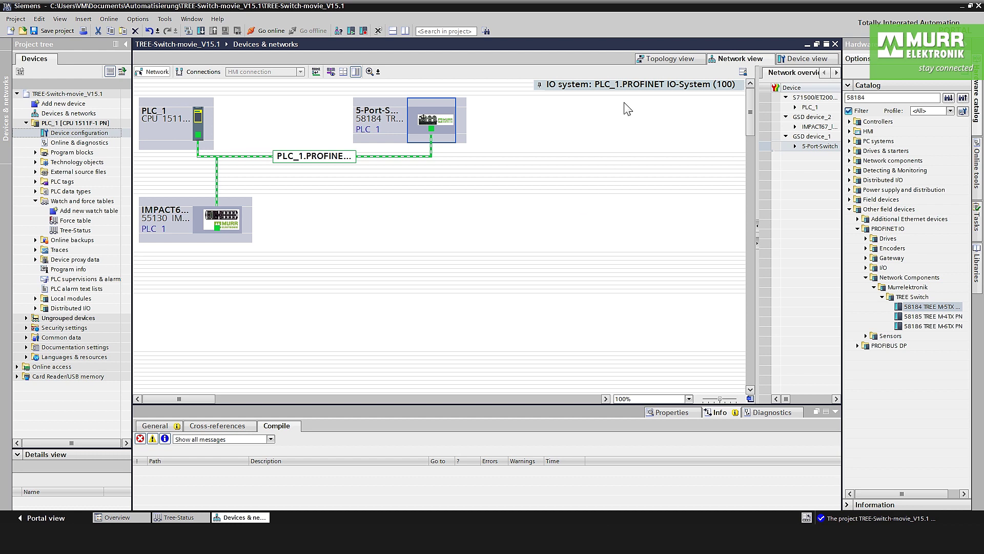
In the topology view, arrange PLC_1 and the 5-Port-Switch beside IMPACT67
{"action": "left_click", "coordinate": [669, 60]}
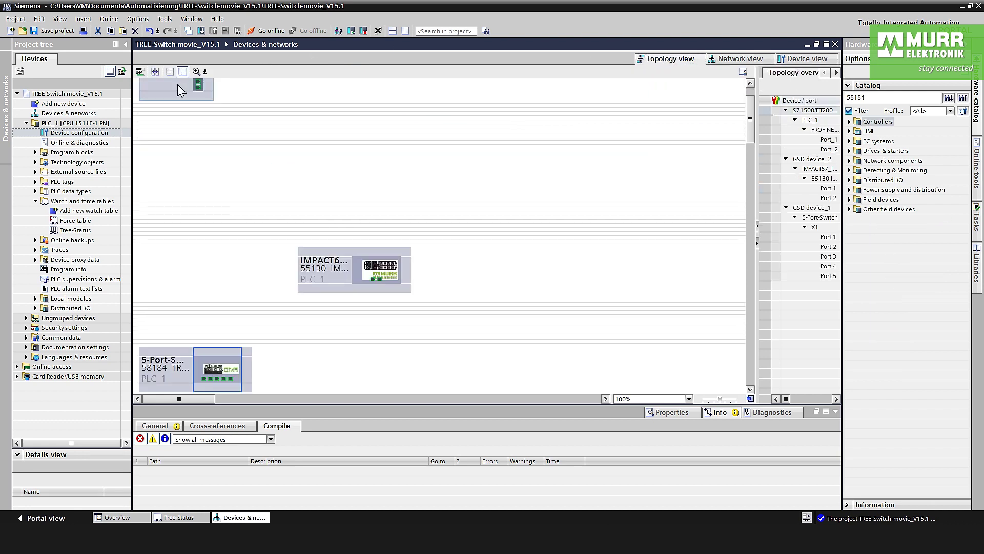
{"action": "left_click_drag", "start_coordinate": [177, 84], "coordinate": [189, 186]}
{"action": "left_click_drag", "start_coordinate": [174, 361], "coordinate": [195, 287]}
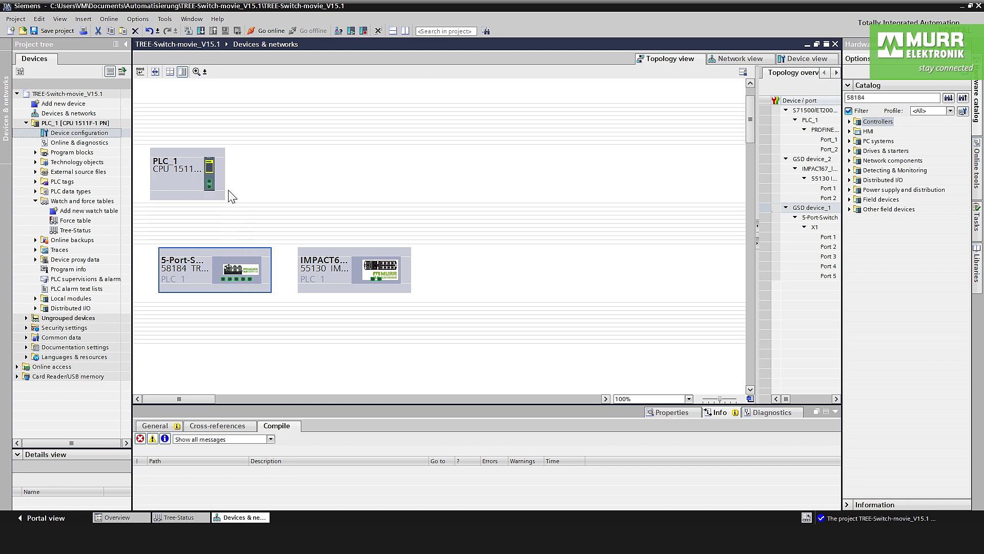
Cable PLC_1's PROFINET port to a 5-Port-Switch port and go back to the network view
{"action": "left_click_drag", "start_coordinate": [212, 186], "coordinate": [227, 286]}
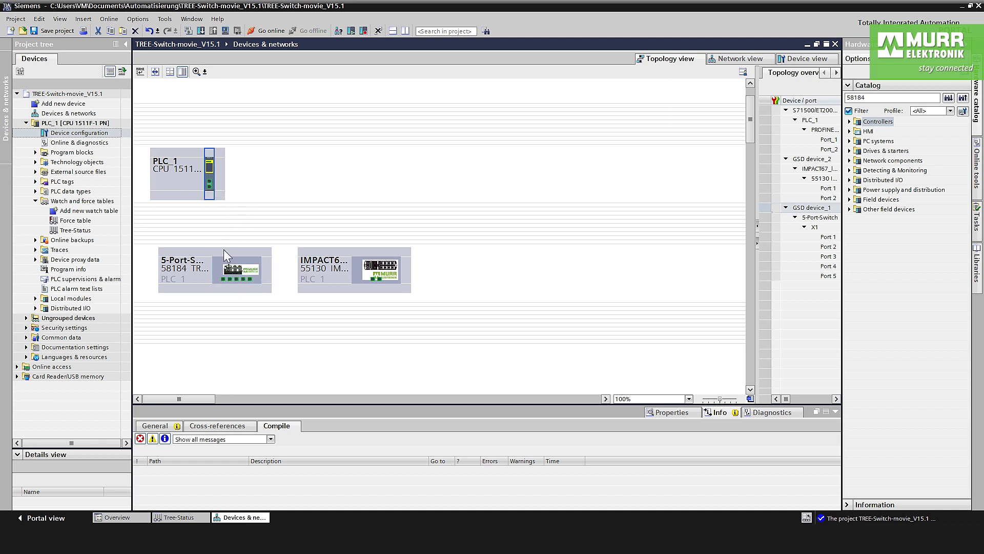
{"action": "left_click_drag", "start_coordinate": [210, 186], "coordinate": [371, 279]}
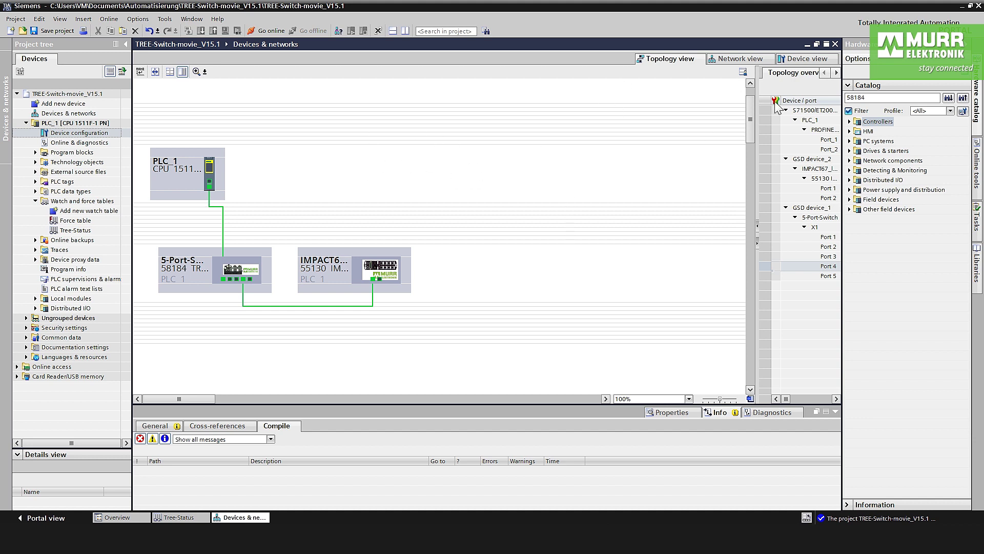
{"action": "left_click", "coordinate": [744, 61]}
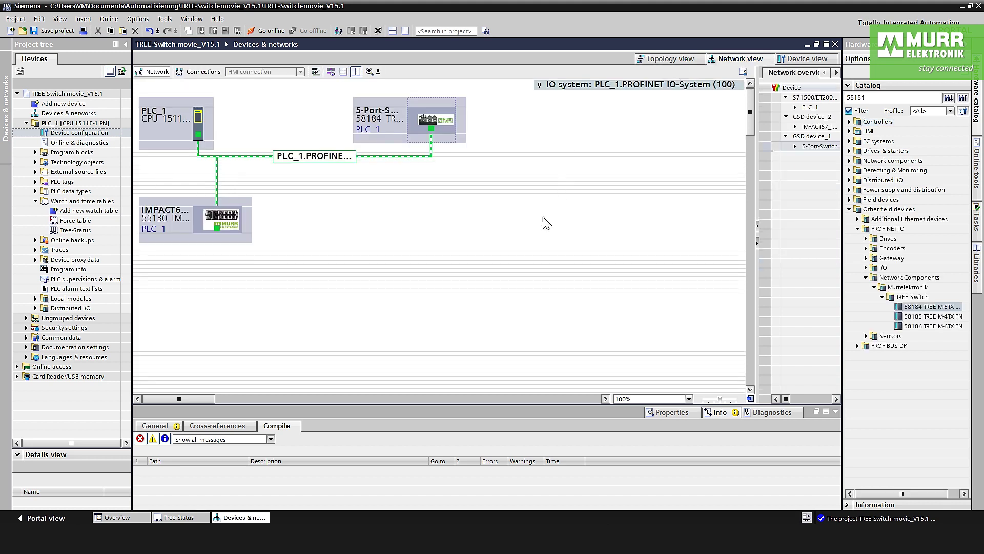